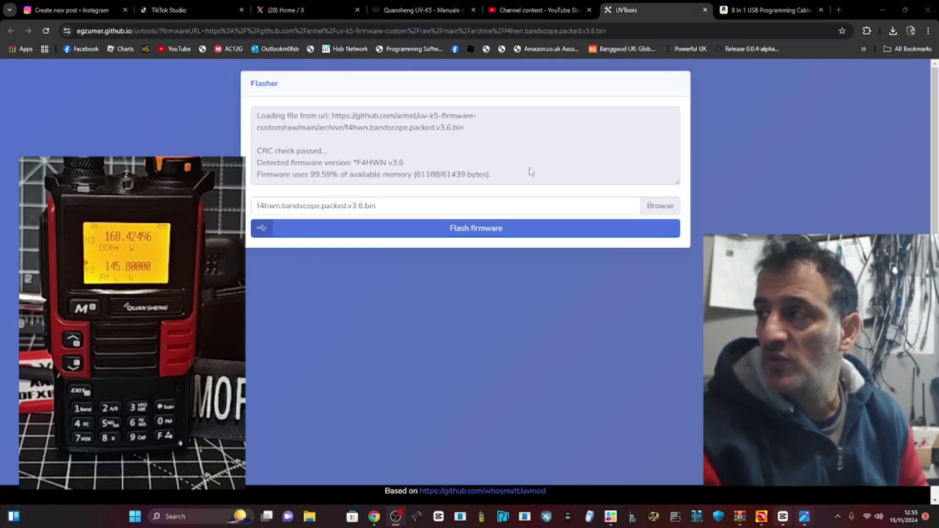
click(770, 10)
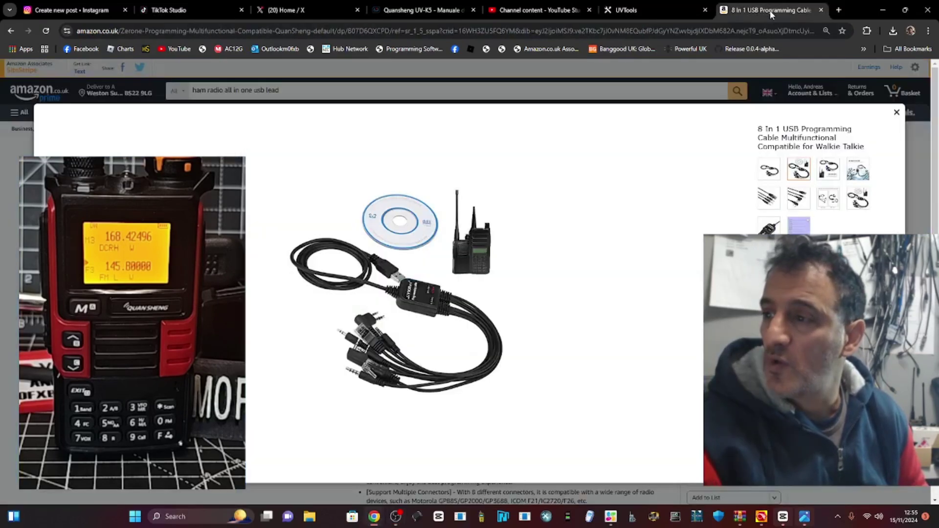
click(395, 520)
click(395, 520)
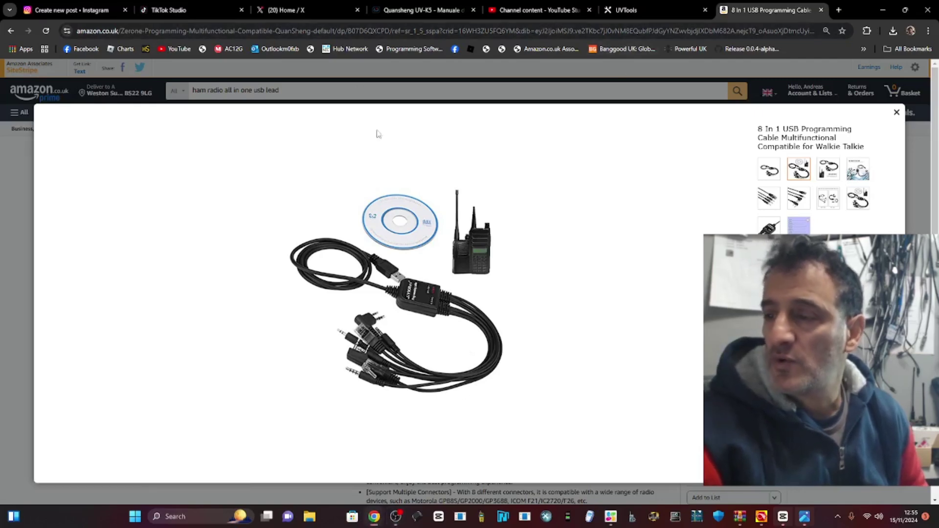
click(642, 10)
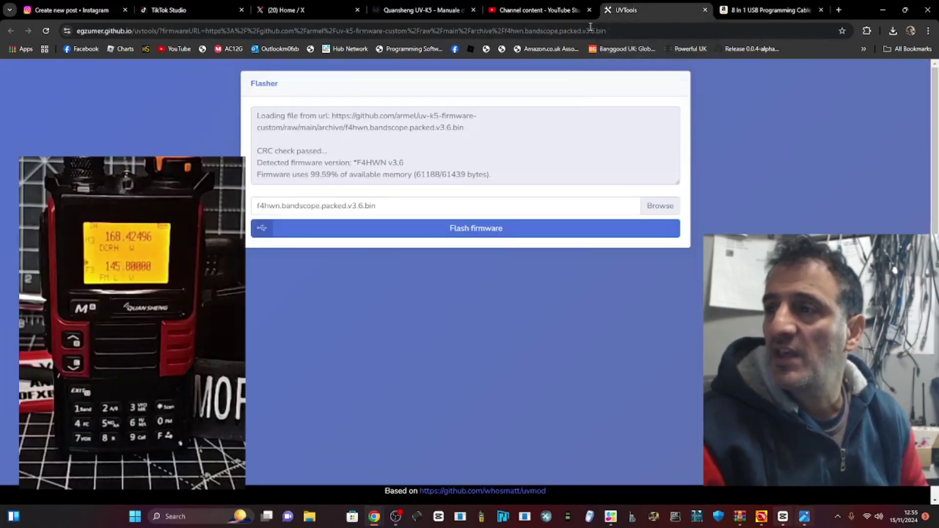
Step: Download k5prog_win-v1.26_UV.exe from the manual's k5prog-win section, keeping the unverified file
click(391, 10)
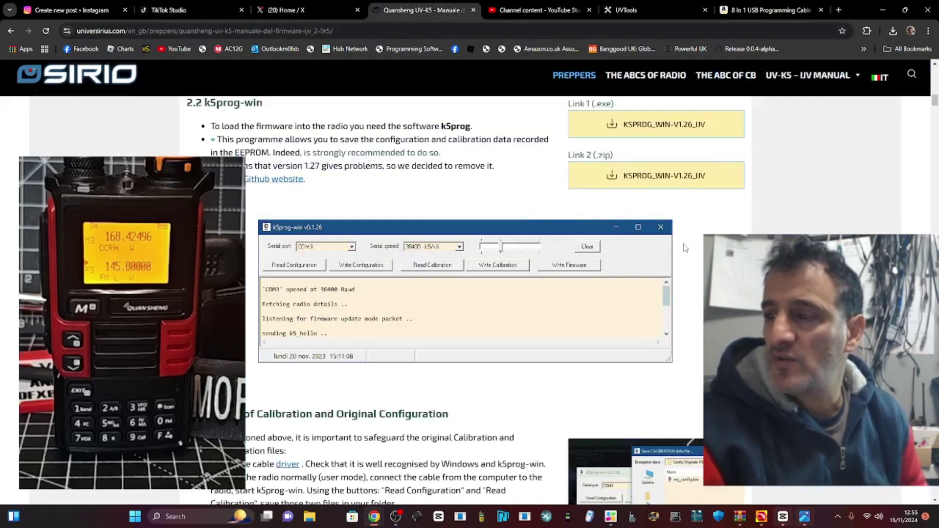
click(401, 523)
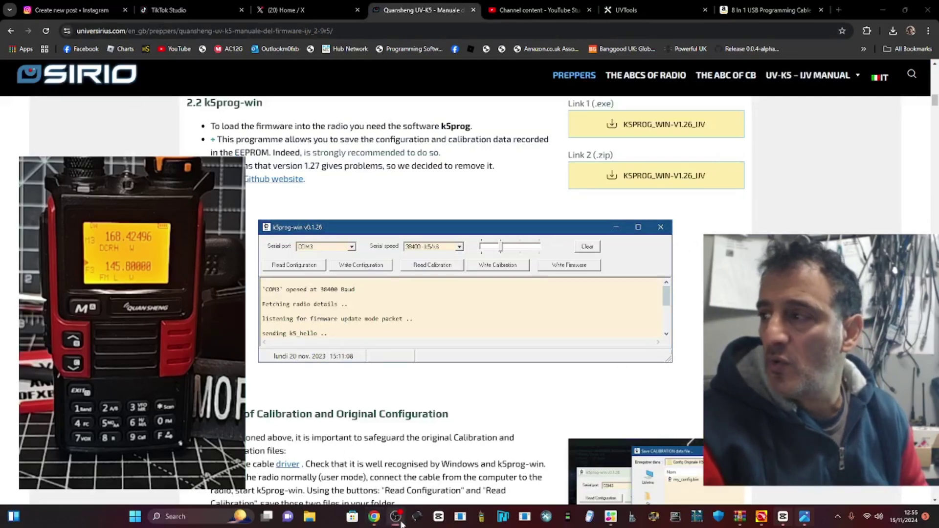
scroll(716, 221, up, 2)
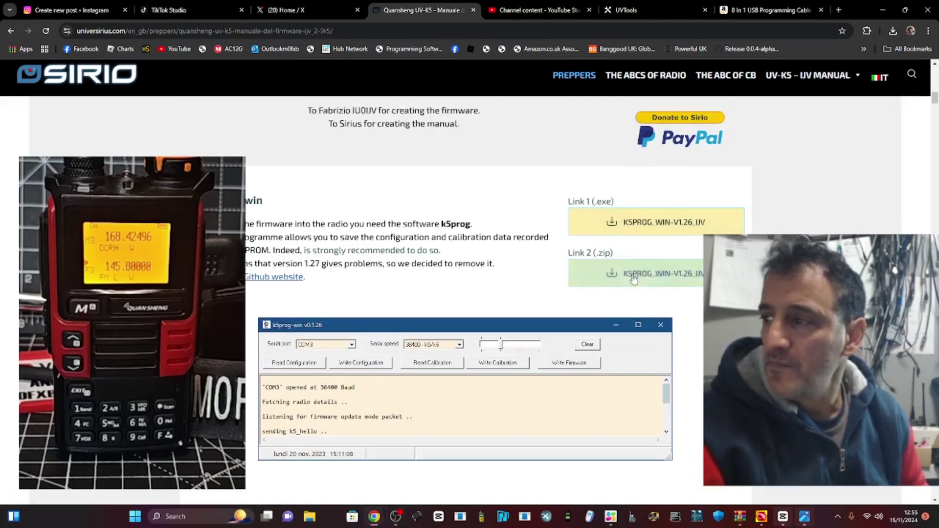
click(639, 227)
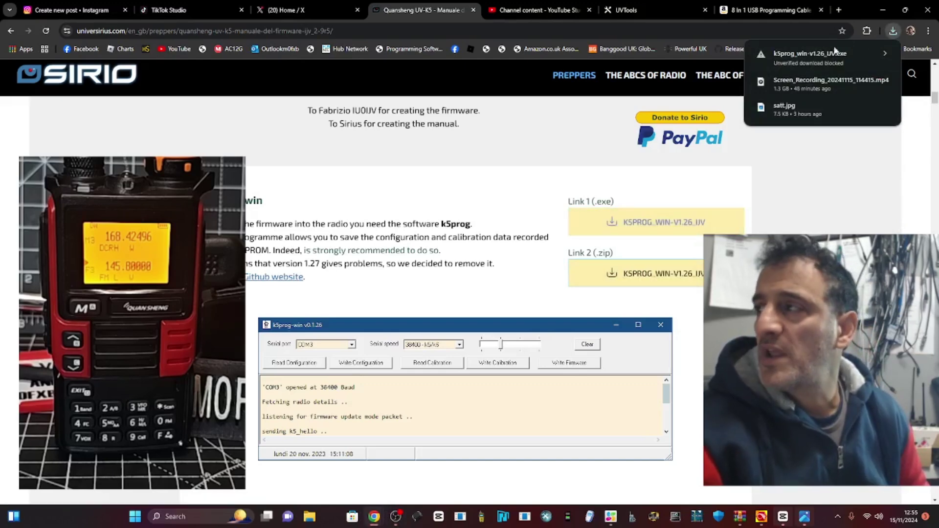
click(813, 55)
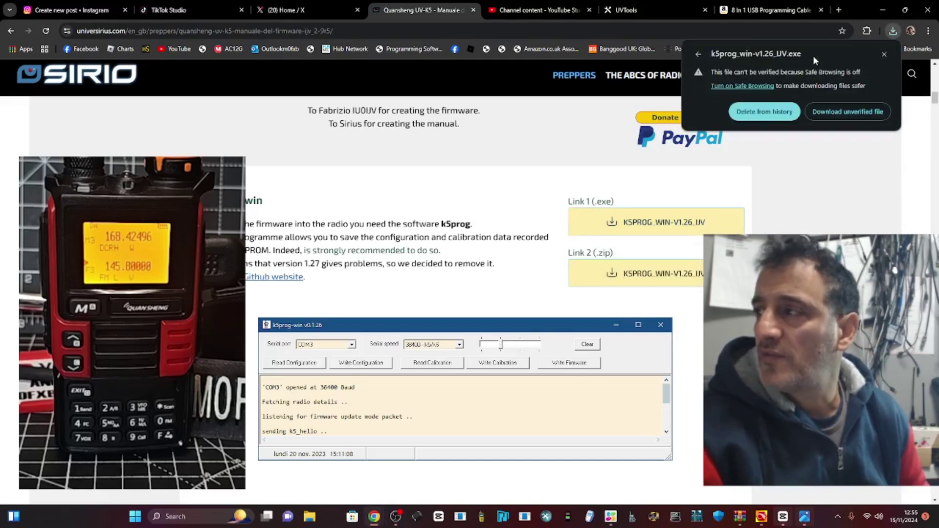
click(835, 110)
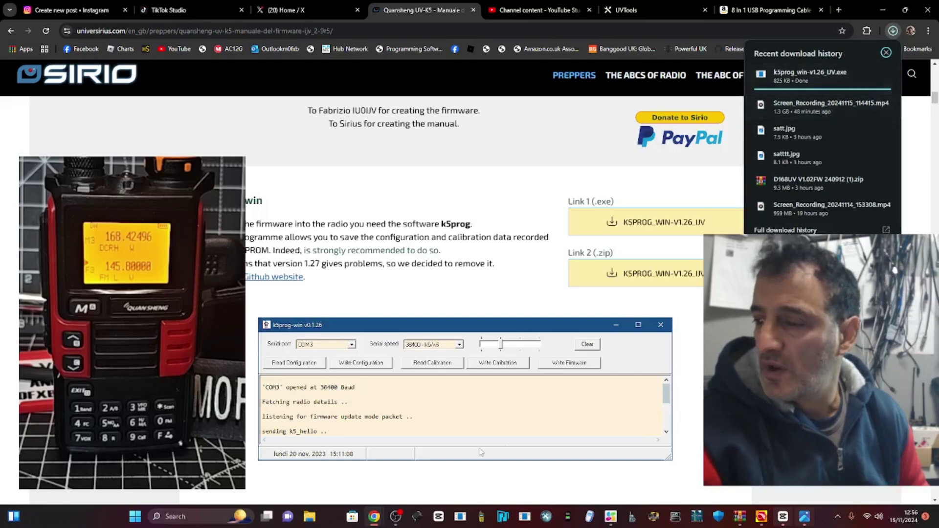
click(395, 516)
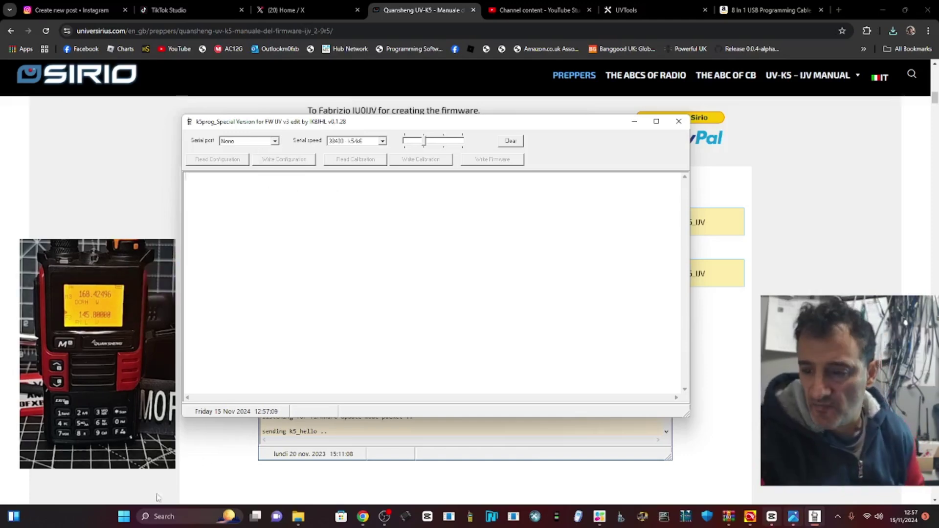
Step: Bring up the Start button's quick-access menu to reach Device Manager
right_click(125, 519)
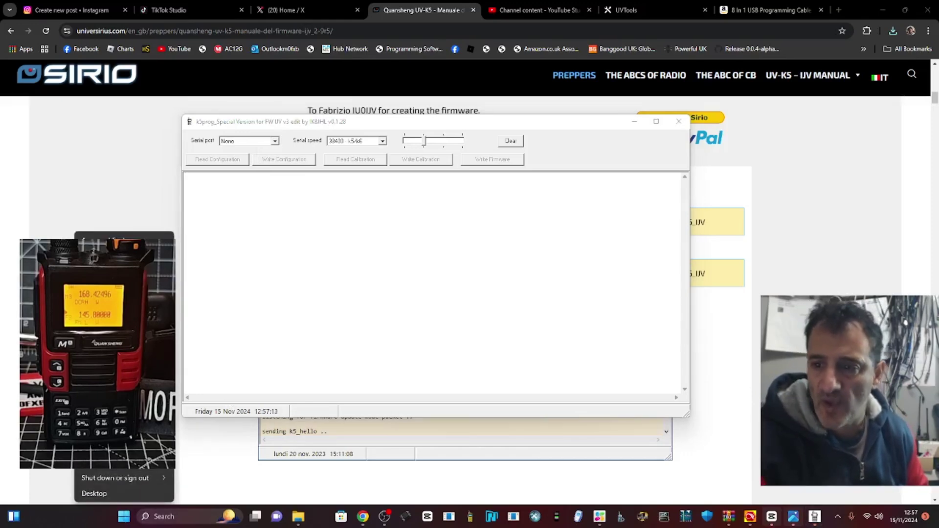
Step: Open Device Manager and expand Ports (COM & LPT) to find USB-SERIAL CH340 on COM16
click(98, 306)
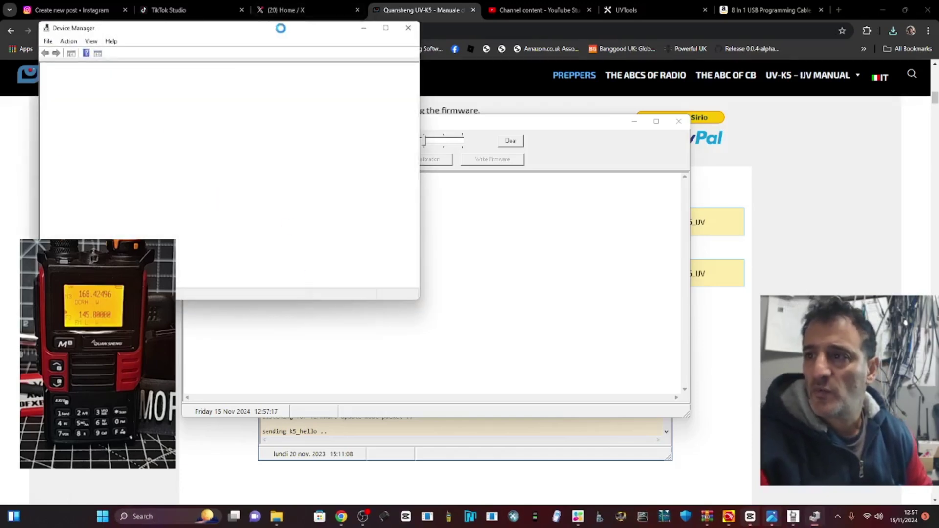
drag(282, 35, 507, 137)
scroll(342, 338, down, 1)
double_click(322, 326)
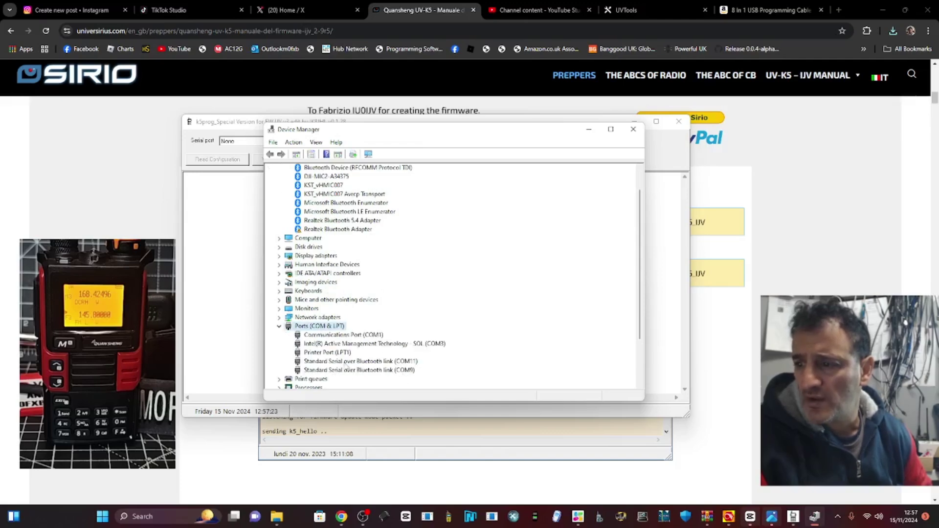
scroll(412, 323, down, 2)
scroll(412, 318, up, 1)
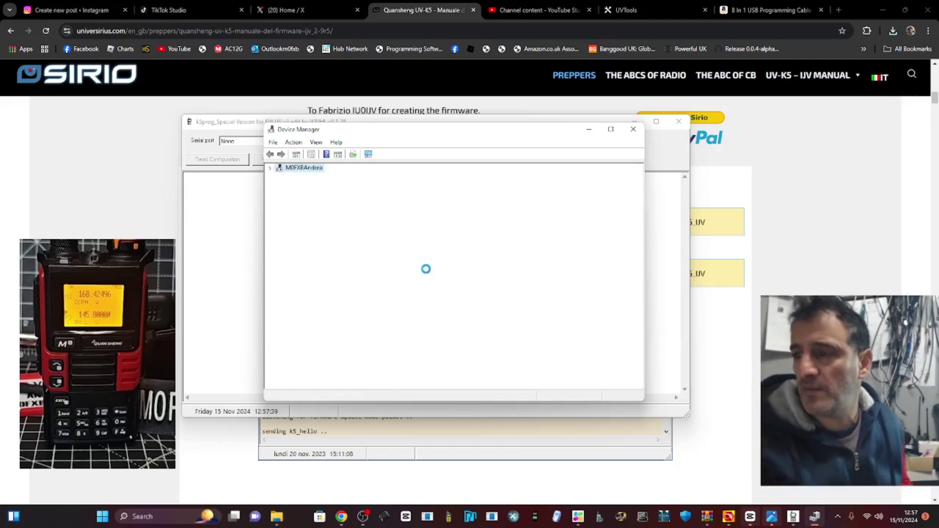
scroll(428, 273, down, 1)
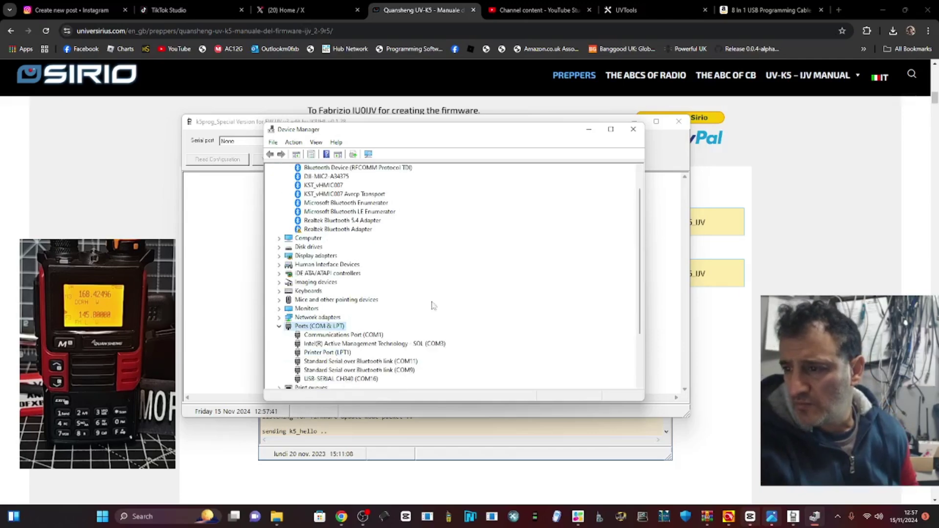
Step: Back in k5prog, set the serial port to COM16, opening it at 38400 baud
click(590, 129)
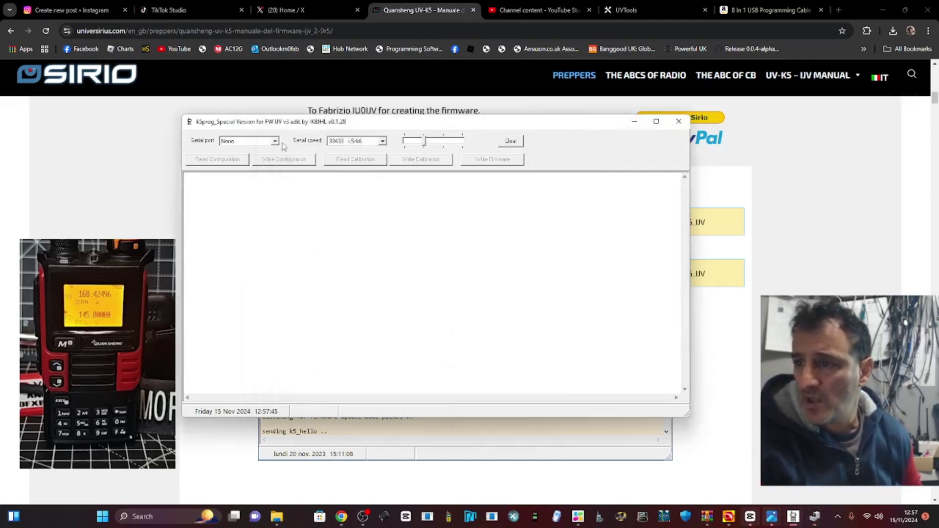
click(366, 519)
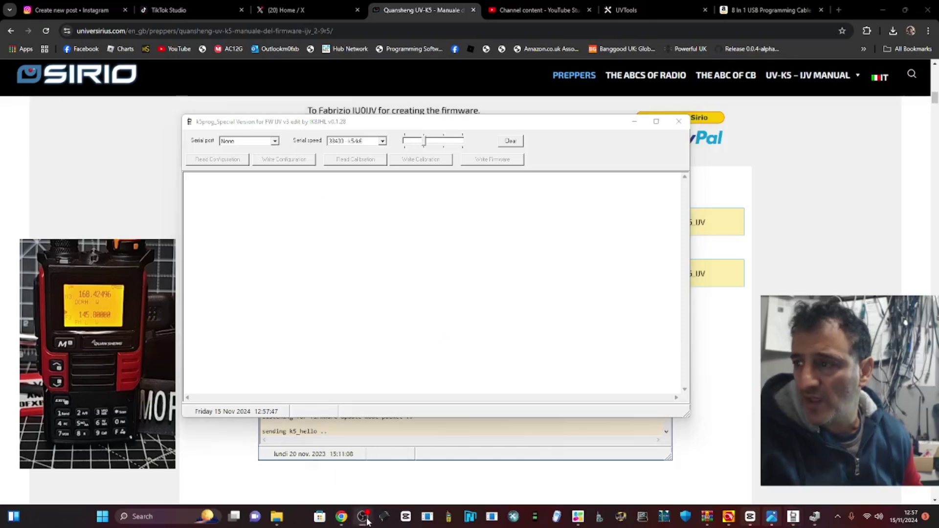
click(366, 521)
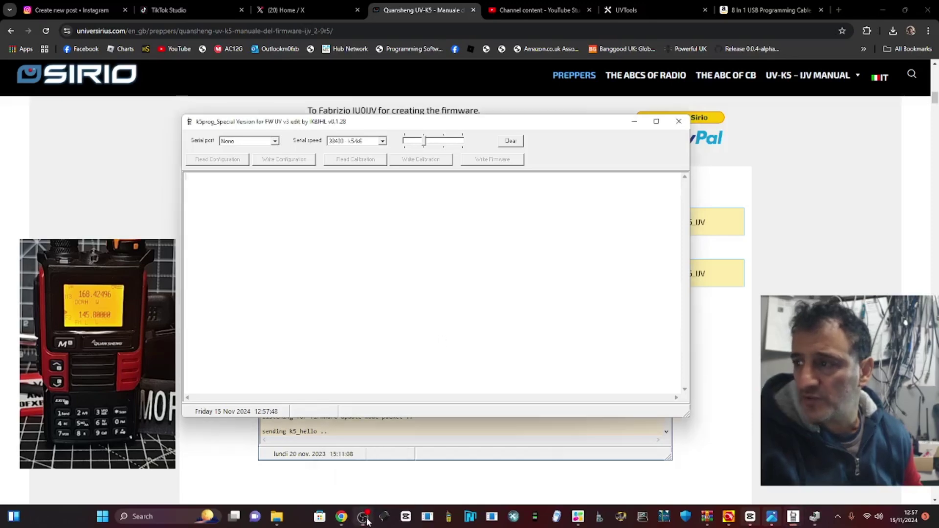
click(275, 142)
click(252, 182)
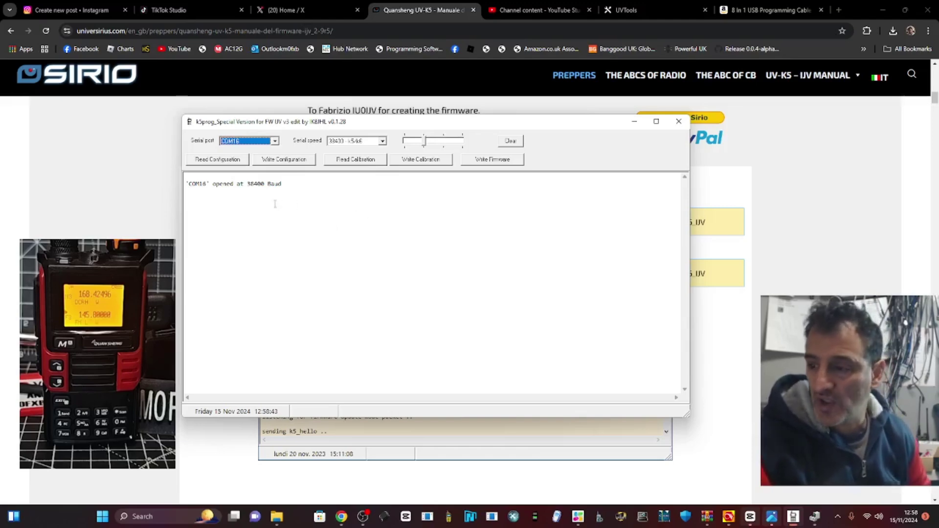
Step: Read the radio's configuration and save it as my_configred.bin
click(219, 164)
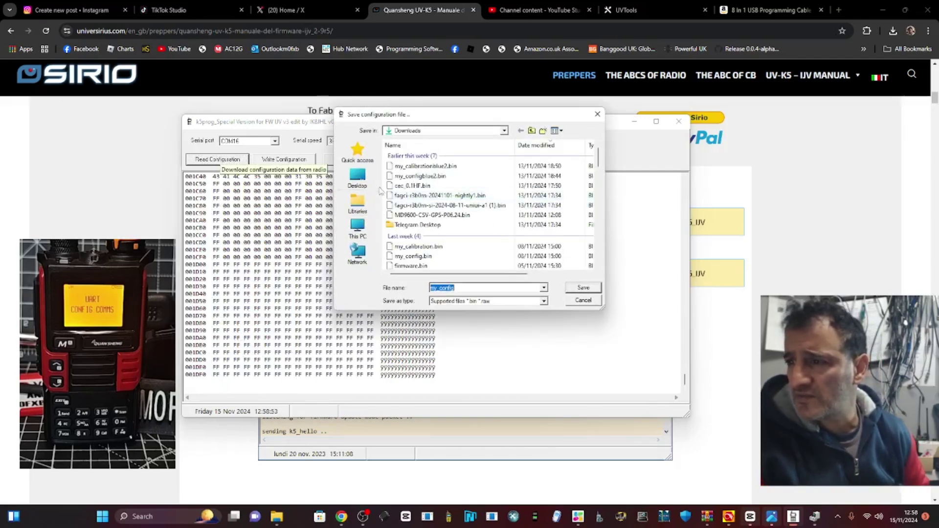
click(461, 288)
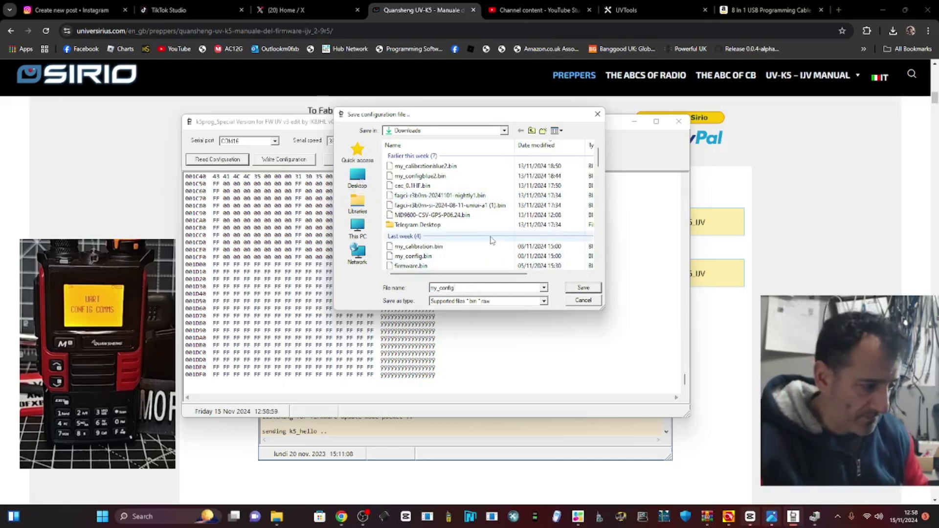
text(red)
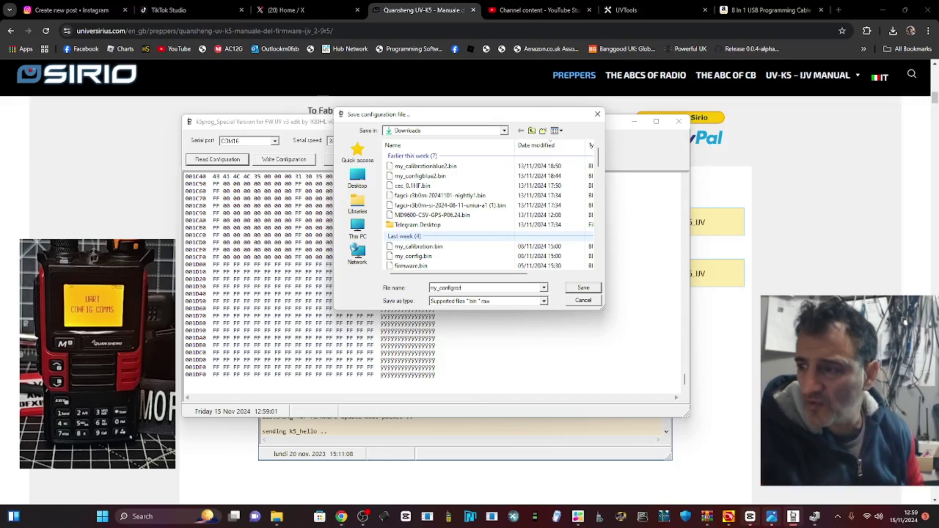
text(i)
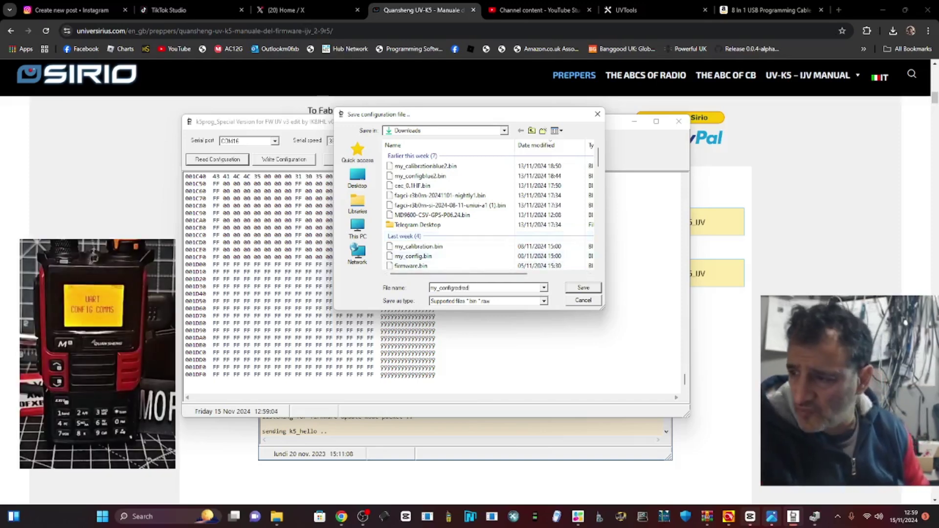
click(579, 289)
Step: Read the radio's calibration data and save it as my_calibrationred
click(364, 161)
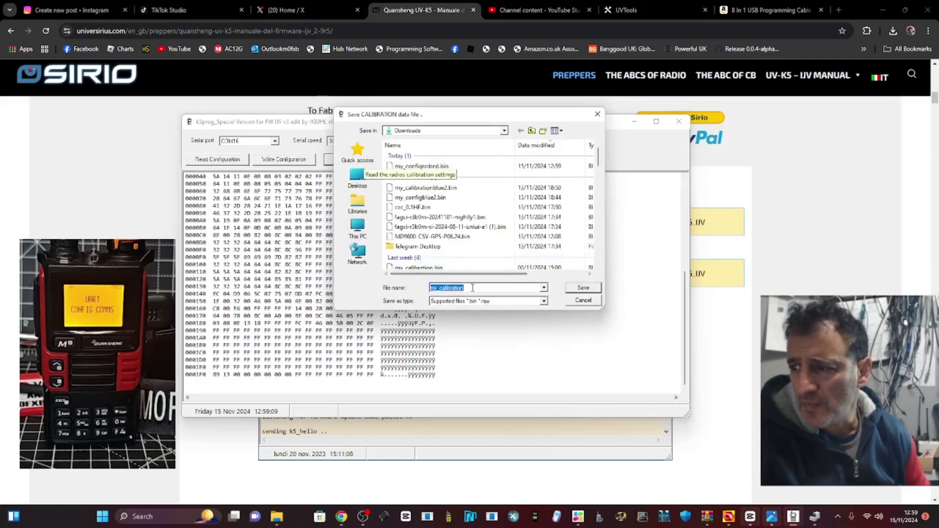
click(471, 287)
text(red)
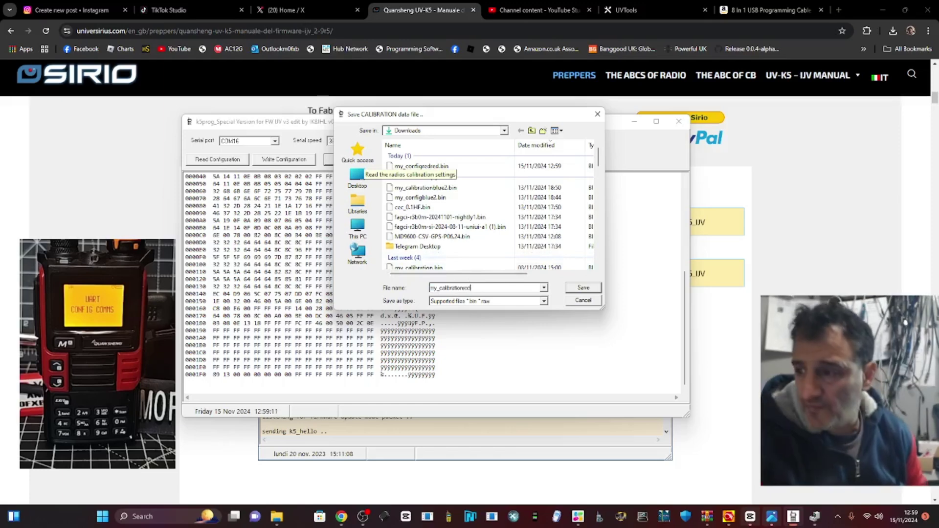
click(583, 288)
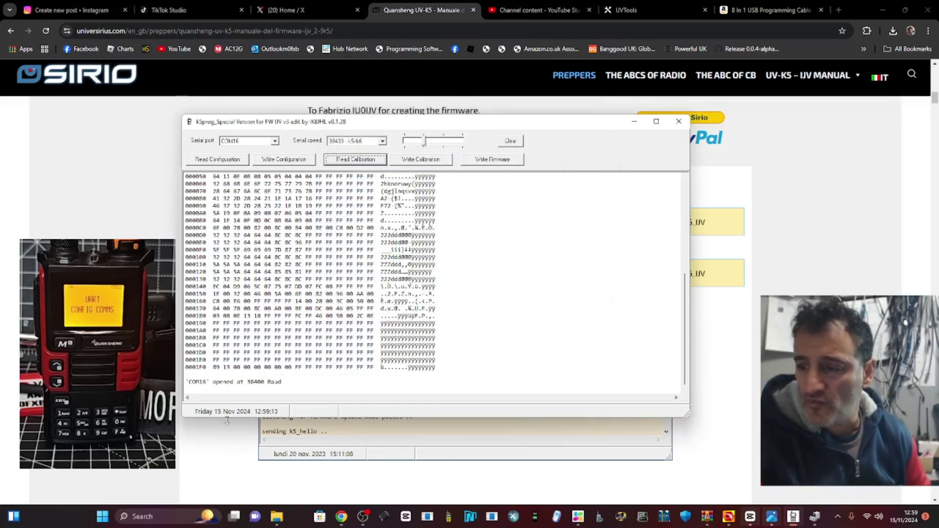
Step: Minimise k5prog and return to the UVTools Flasher page with F4HWN v3.6 loaded
click(412, 486)
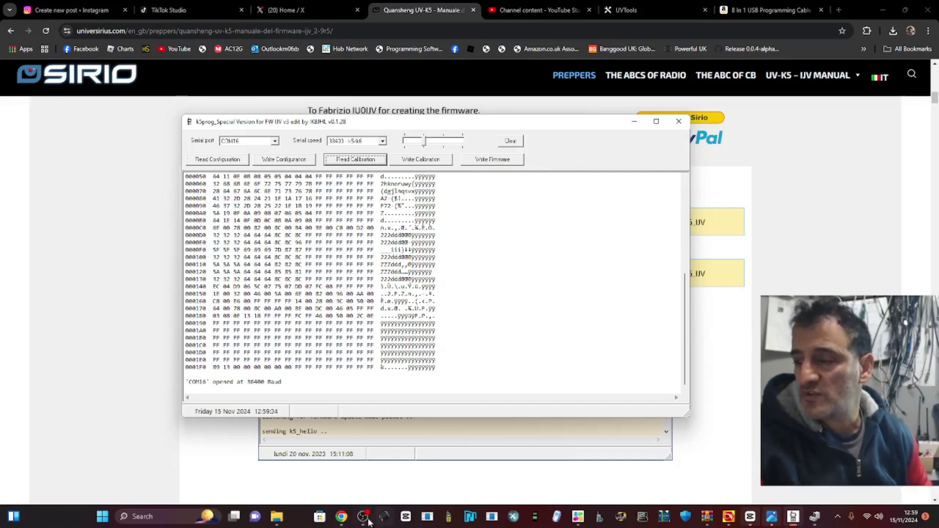
click(637, 122)
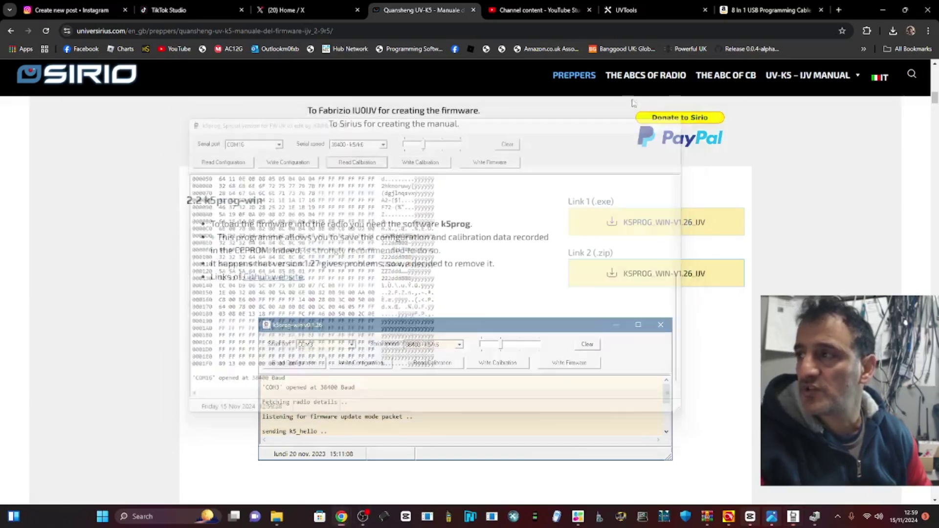
click(638, 11)
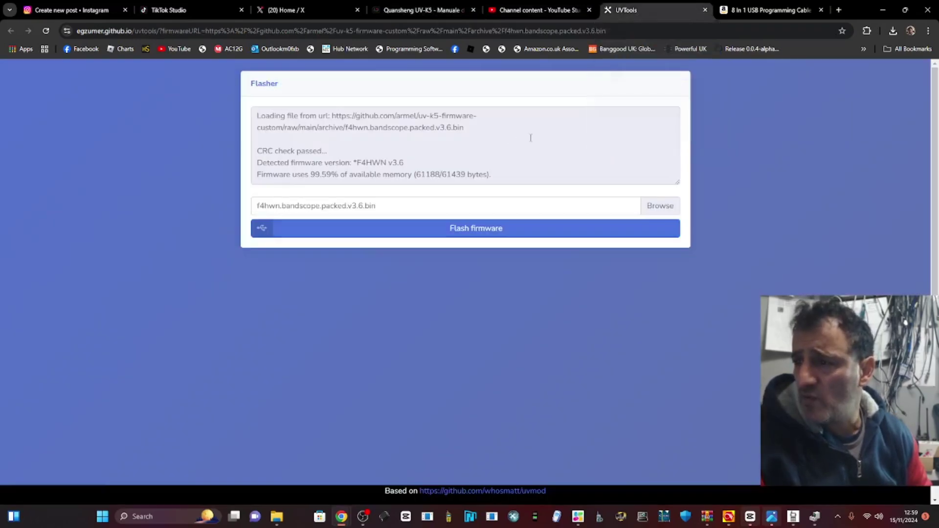
Step: Try flashing F4HWN v3.6 from UVTools over USB Serial COM16; the connection fails
click(364, 517)
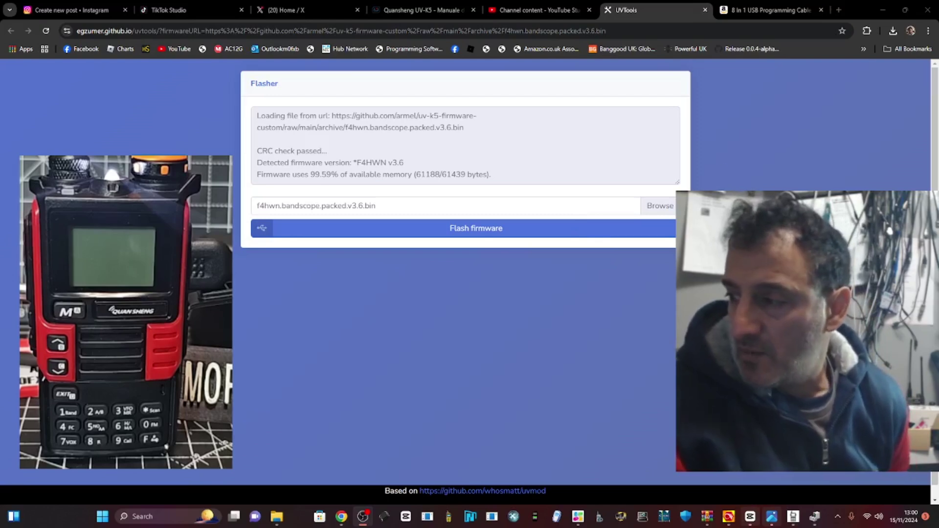
click(480, 231)
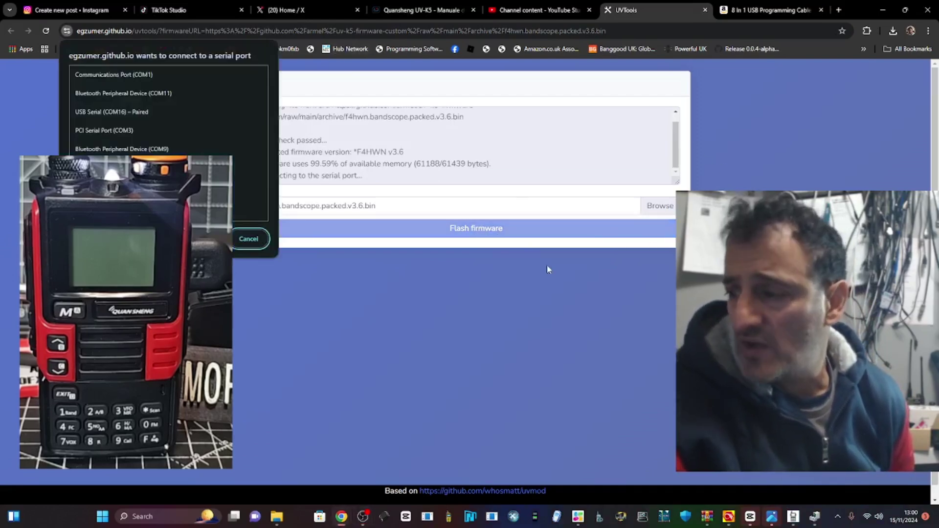
key(Escape)
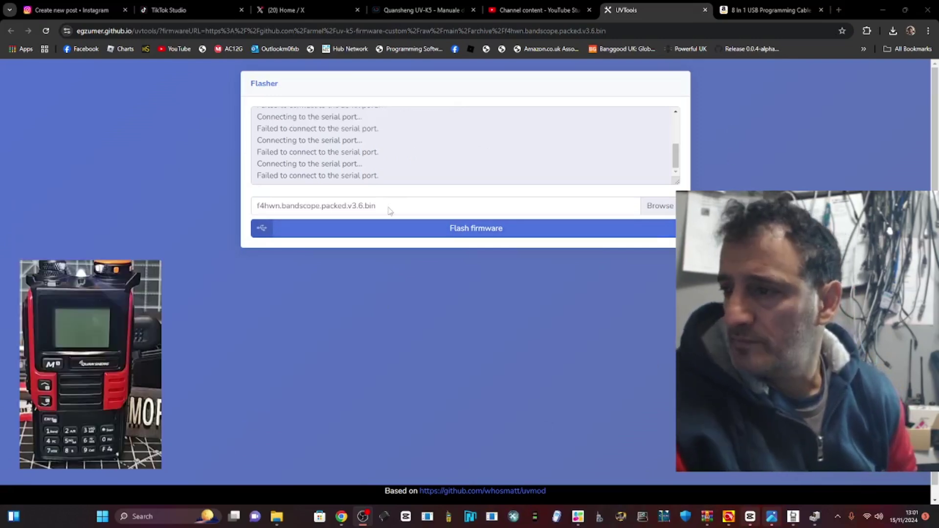
click(366, 228)
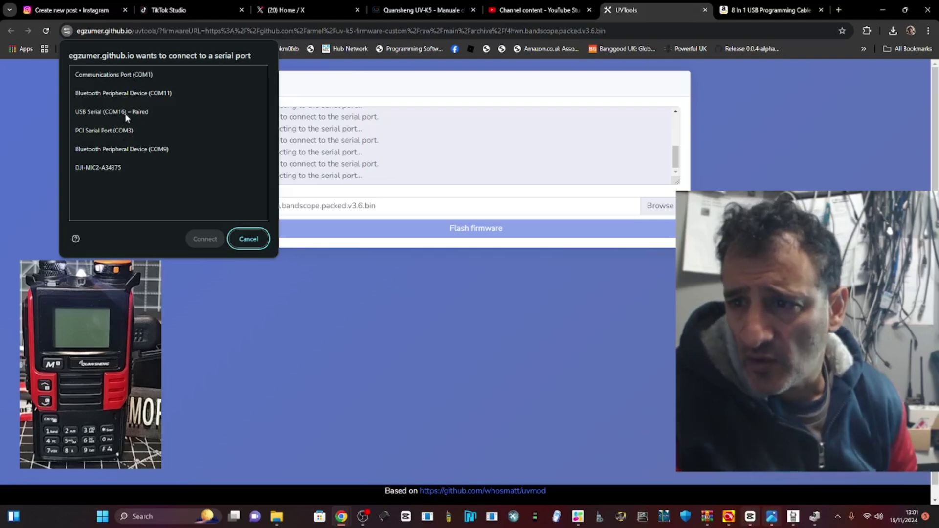
click(122, 112)
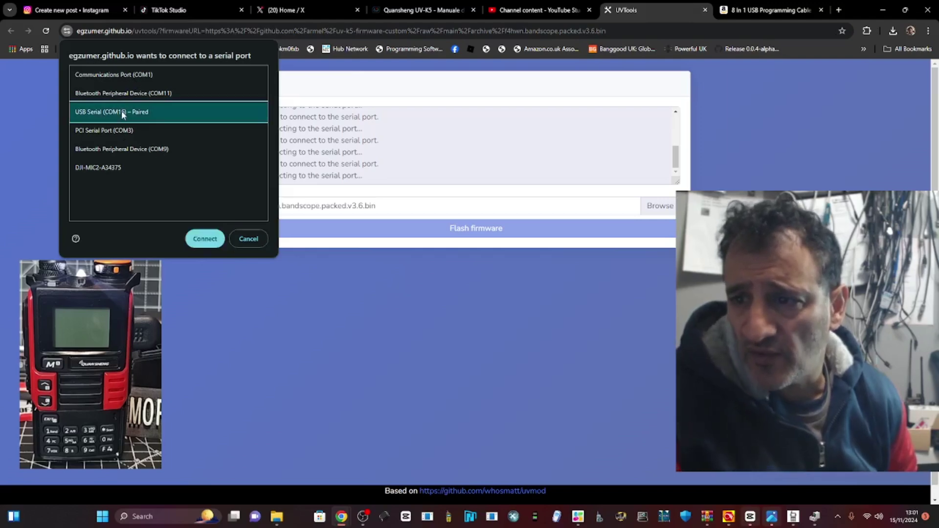
click(200, 239)
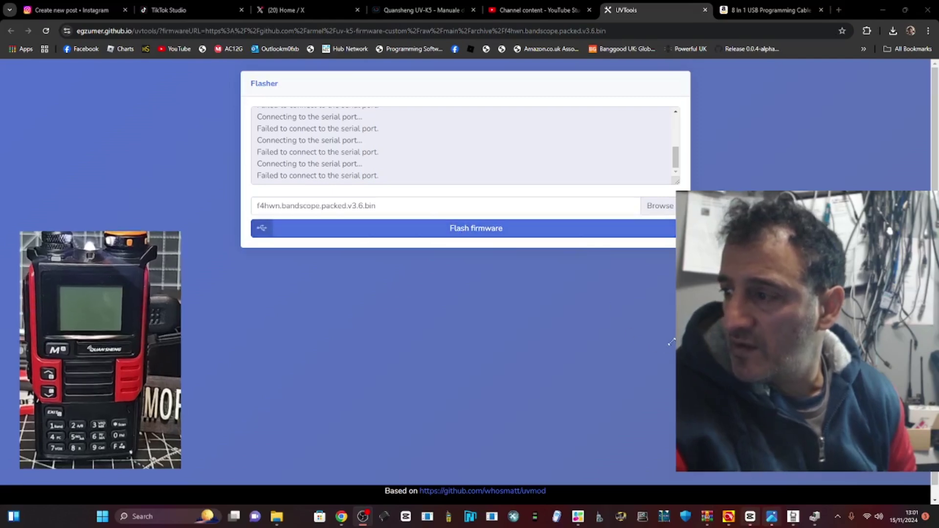
Step: Retry the flash on COM16 twice more, each attempt failing to connect
click(394, 226)
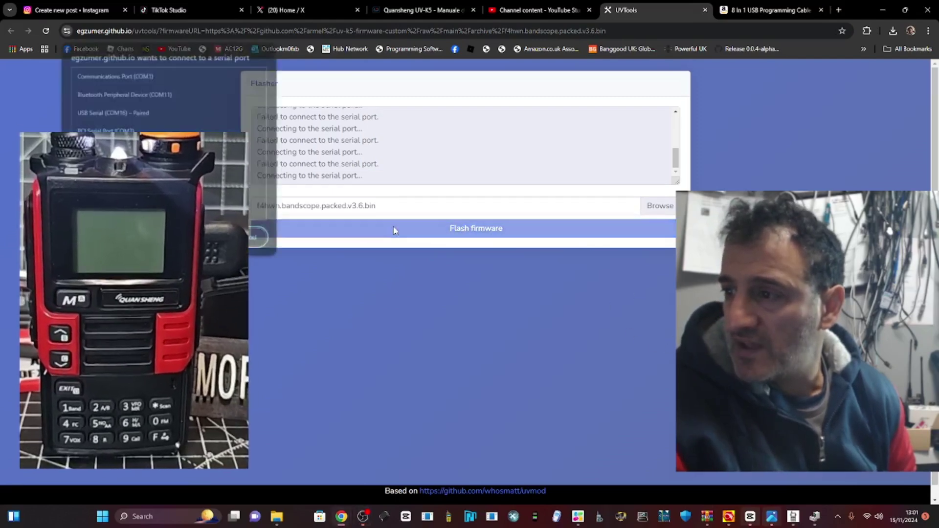
click(129, 113)
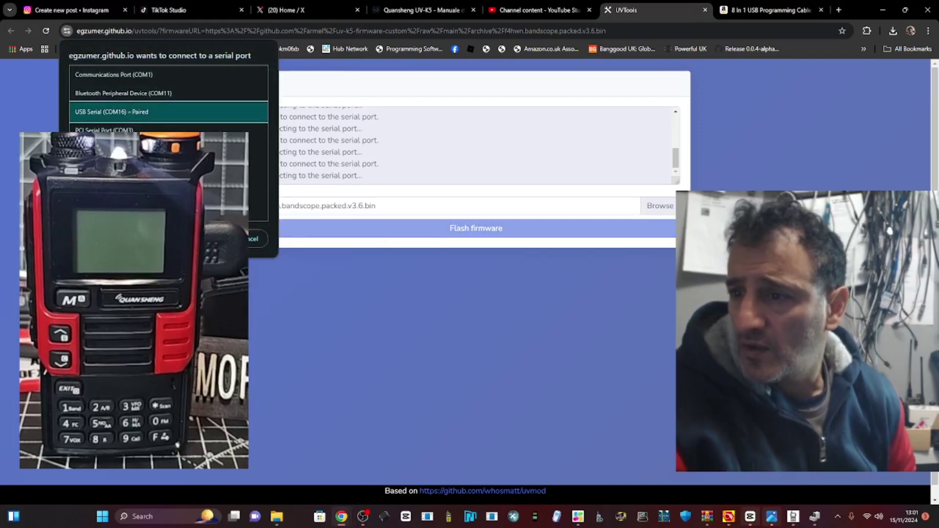
key(Return)
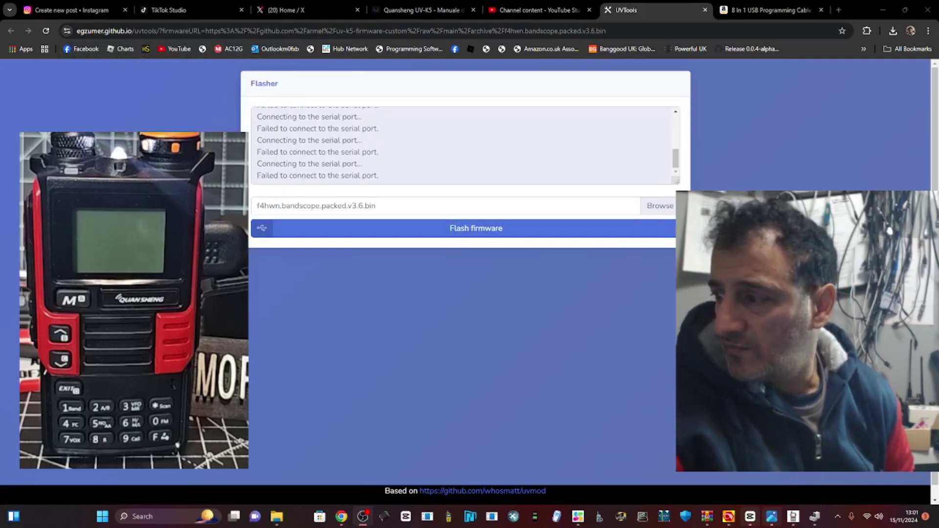
click(472, 233)
click(113, 112)
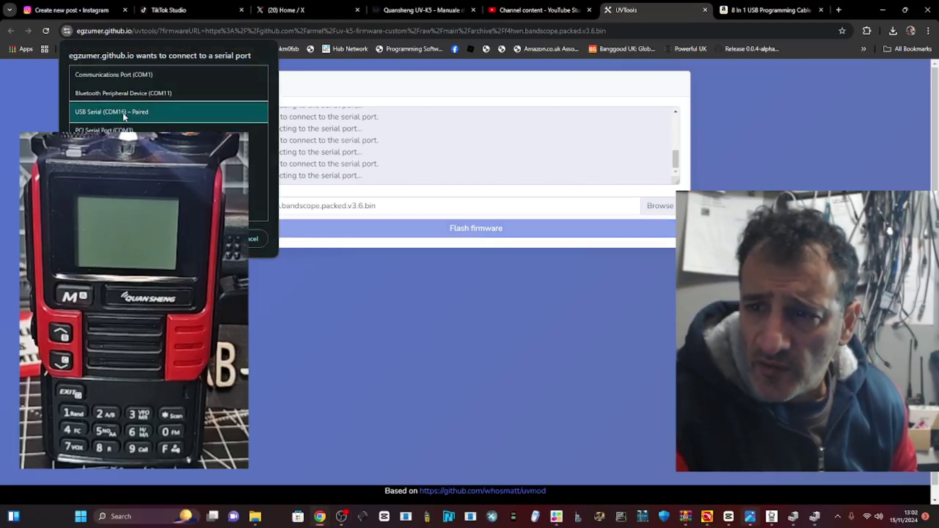
key(Return)
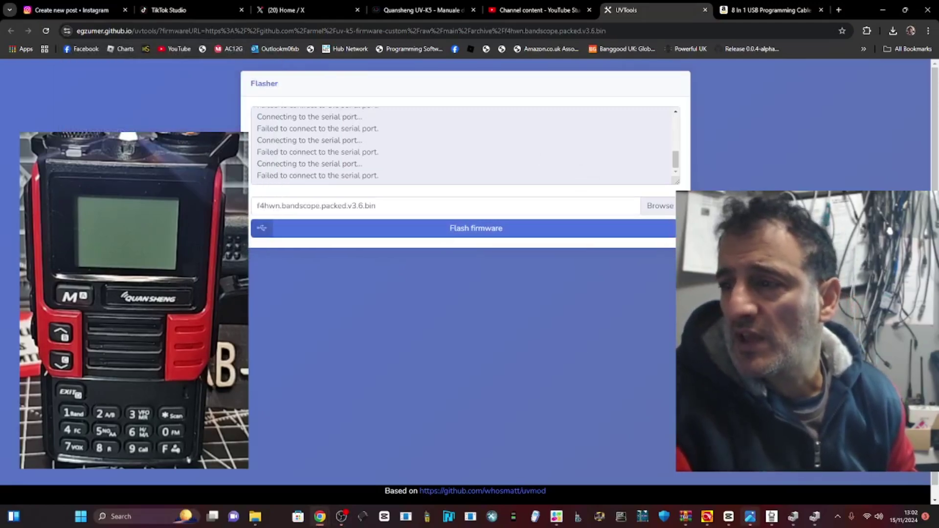
Step: Download the F4HWN repository as uv-k5-firmware-custom-feat-F4HWN-main (1).zip (6.7 MB)
click(349, 517)
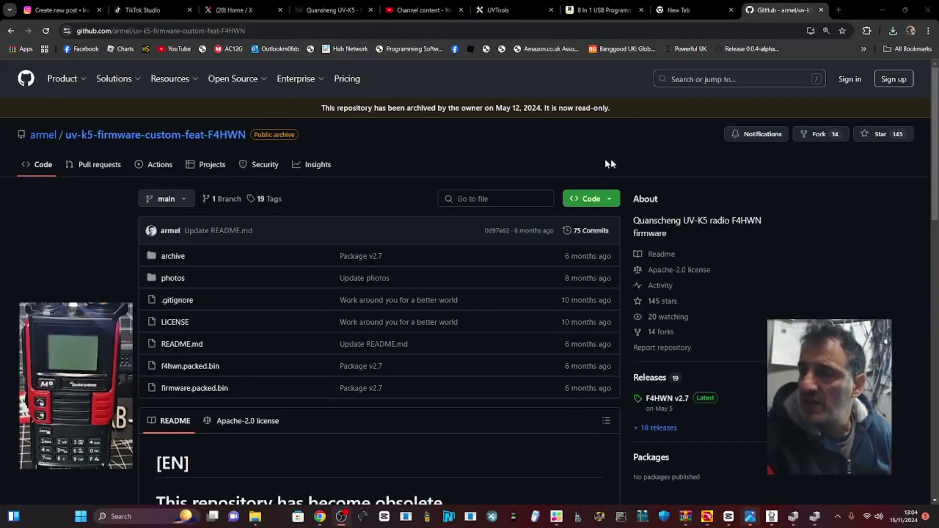
click(592, 200)
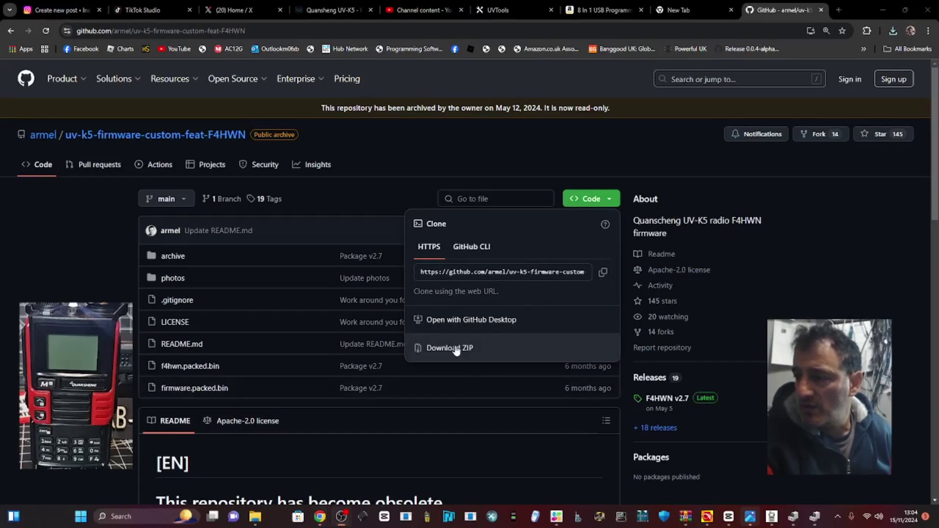
click(508, 336)
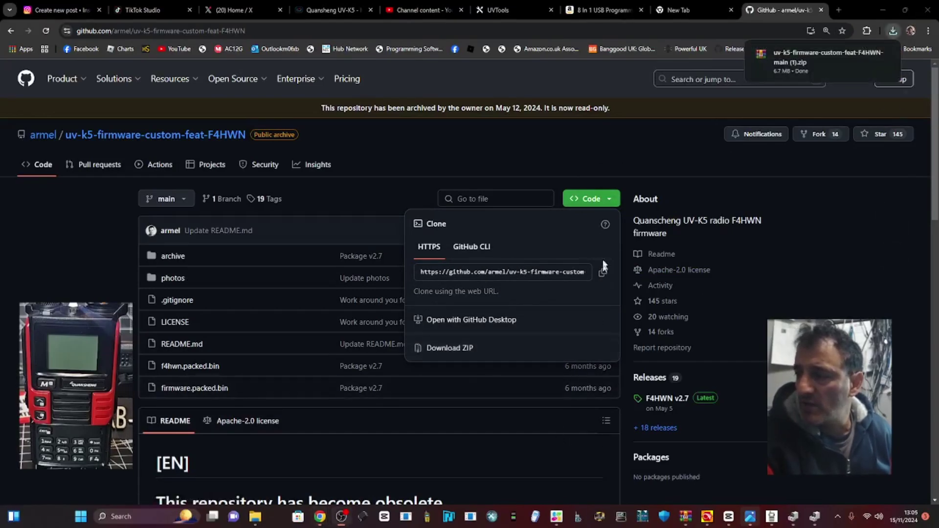
Step: Open the downloaded zip in WinRAR and browse into its firmware folder
click(826, 58)
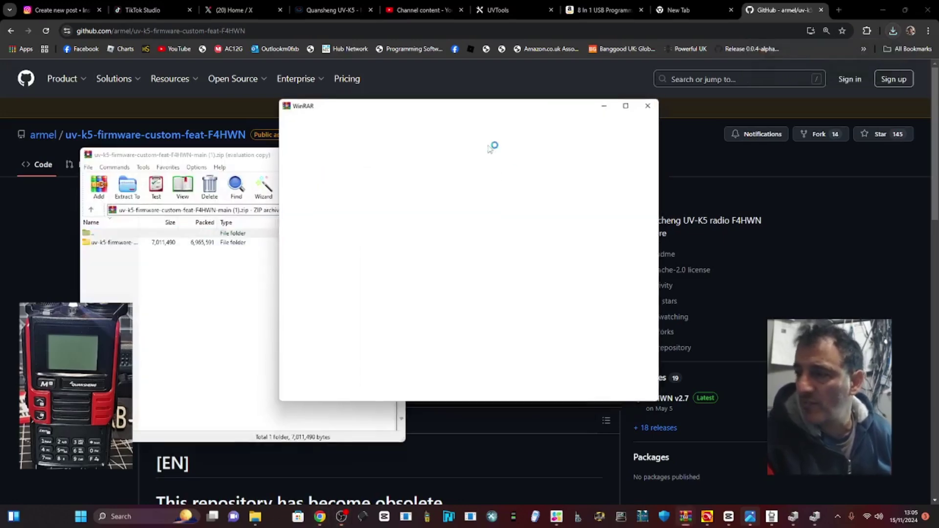
double_click(118, 243)
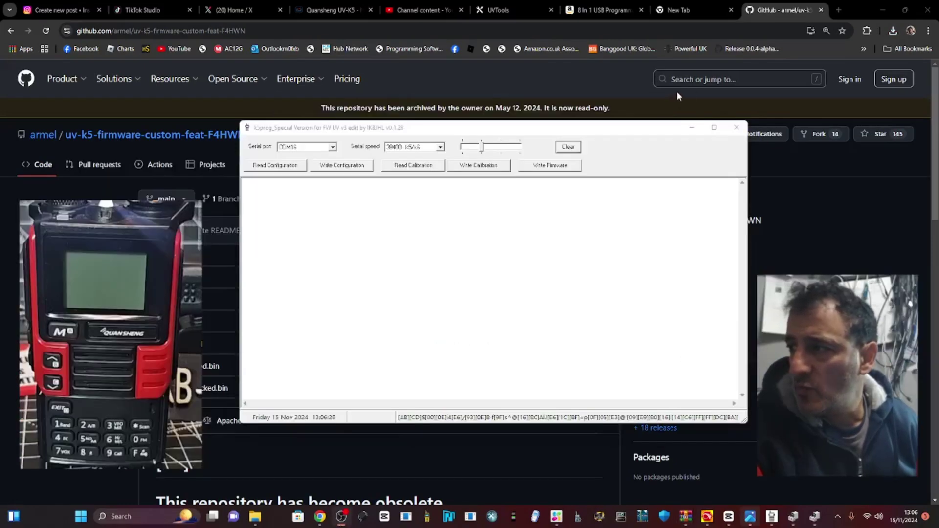
Step: In k5prog's firmware picker, browse Desktop > f4 > uv-k5-firmware-custom-feat-F4HWN-main
click(333, 212)
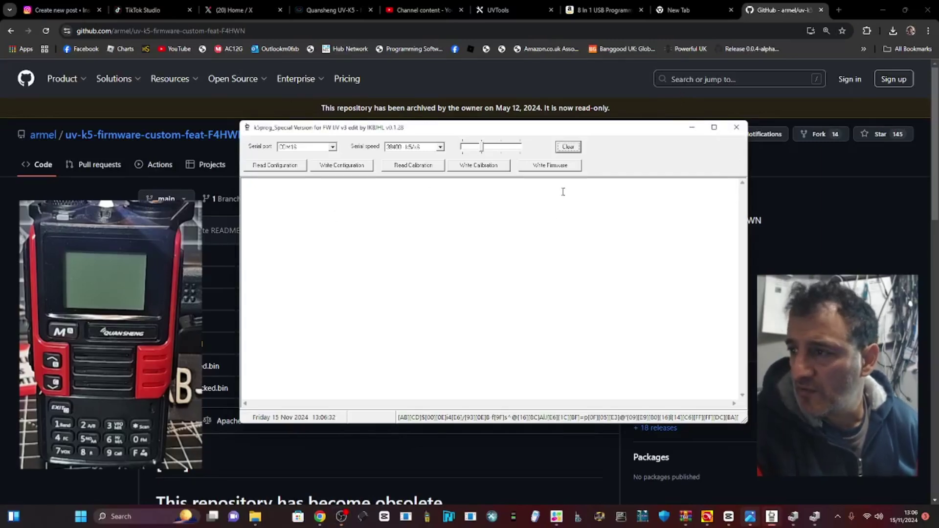
click(550, 165)
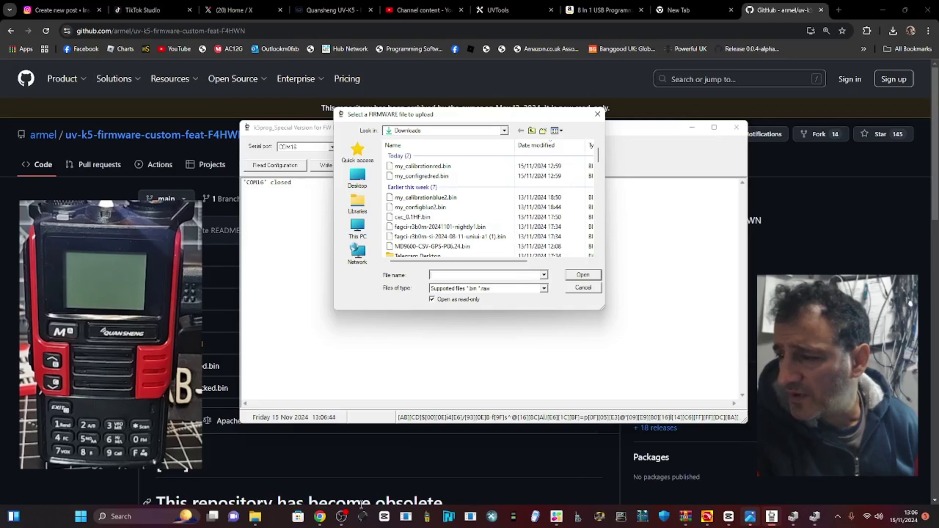
click(353, 517)
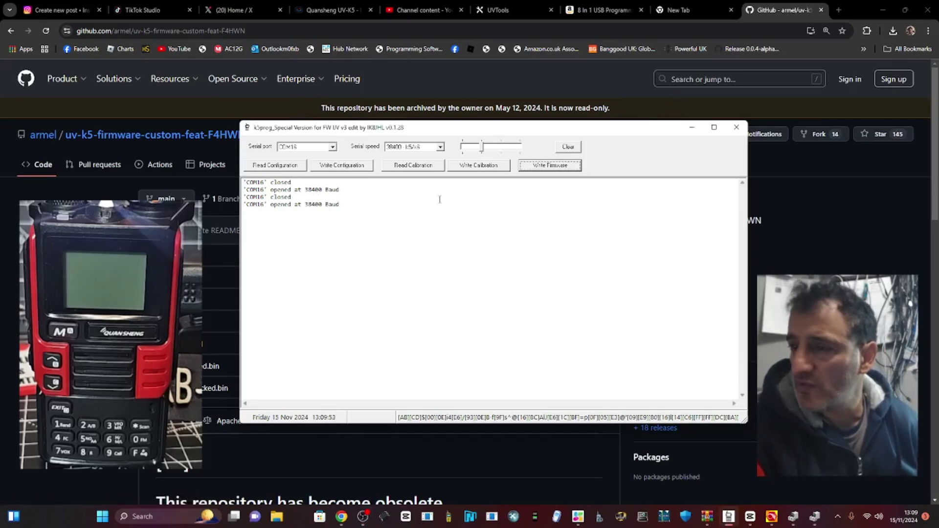
click(550, 166)
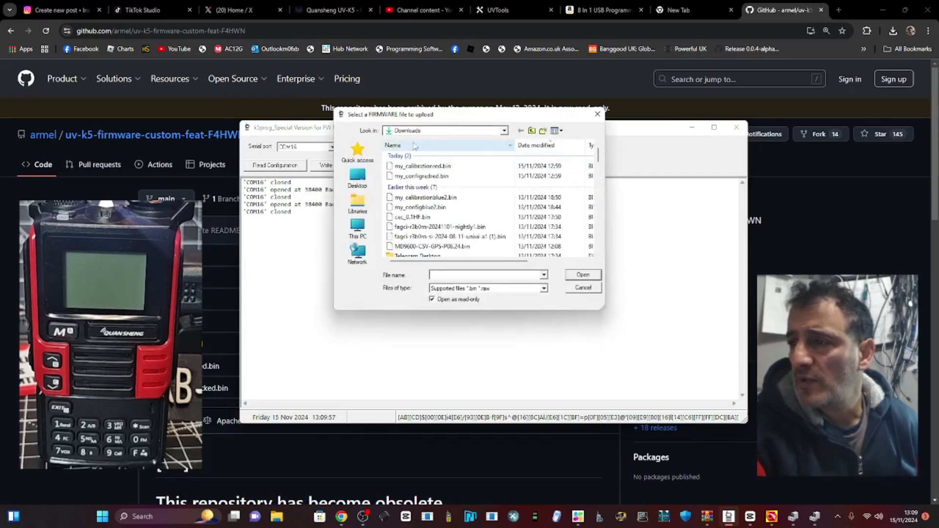
click(354, 189)
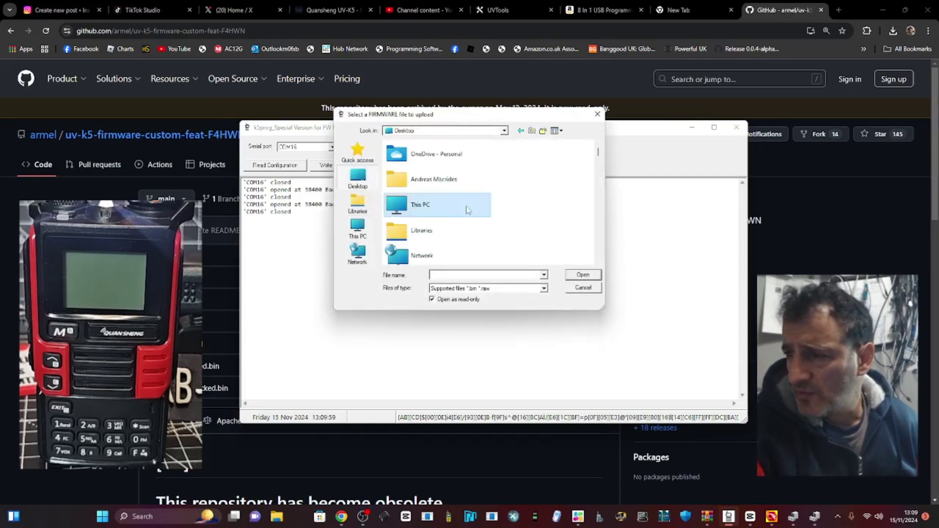
scroll(467, 208, down, 5)
scroll(467, 210, down, 2)
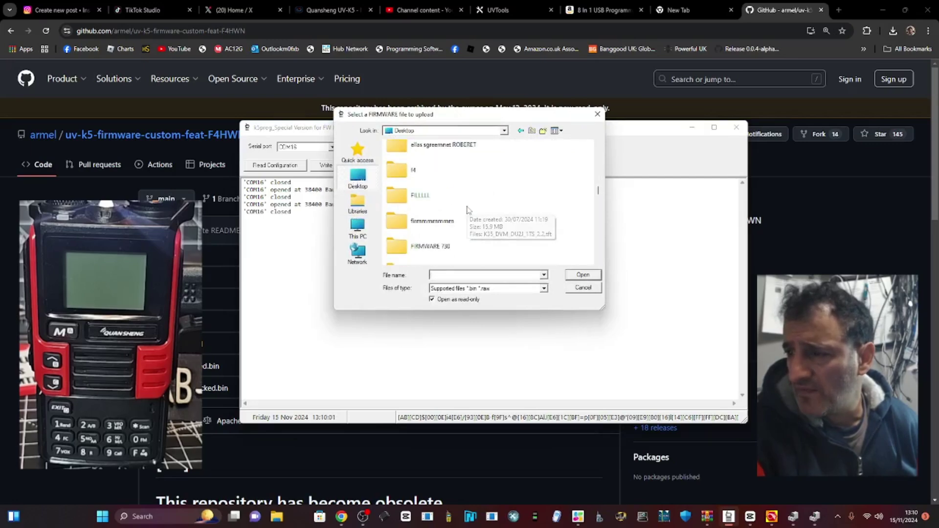
double_click(404, 172)
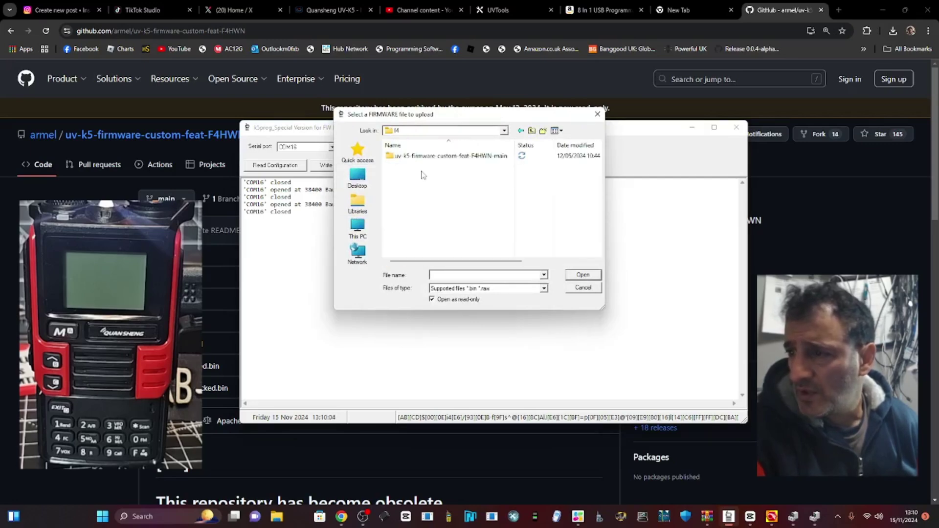
double_click(419, 156)
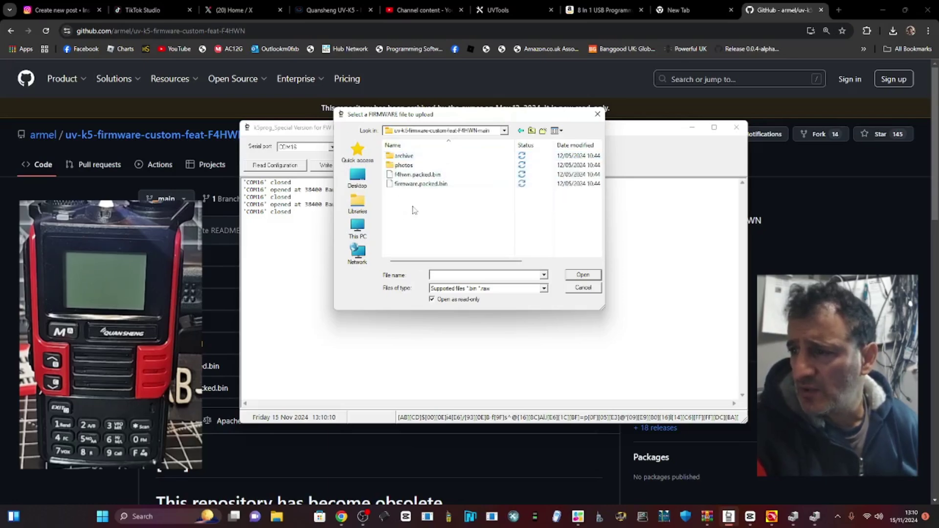
Step: Load f4hwn.packed.bin and let k5prog finish flashing F4HWN v2.7 to the radio
double_click(415, 176)
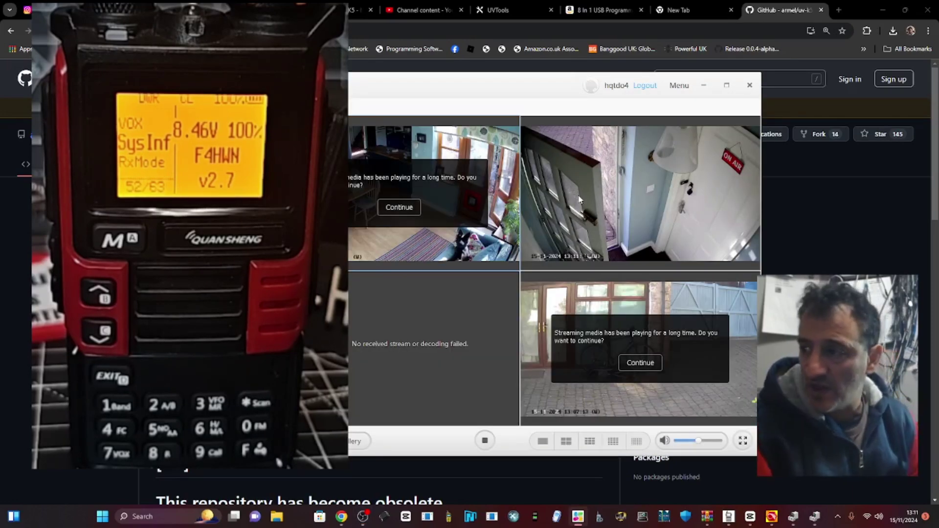
Step: Close the camera viewer window and return to the GitHub release page
click(750, 86)
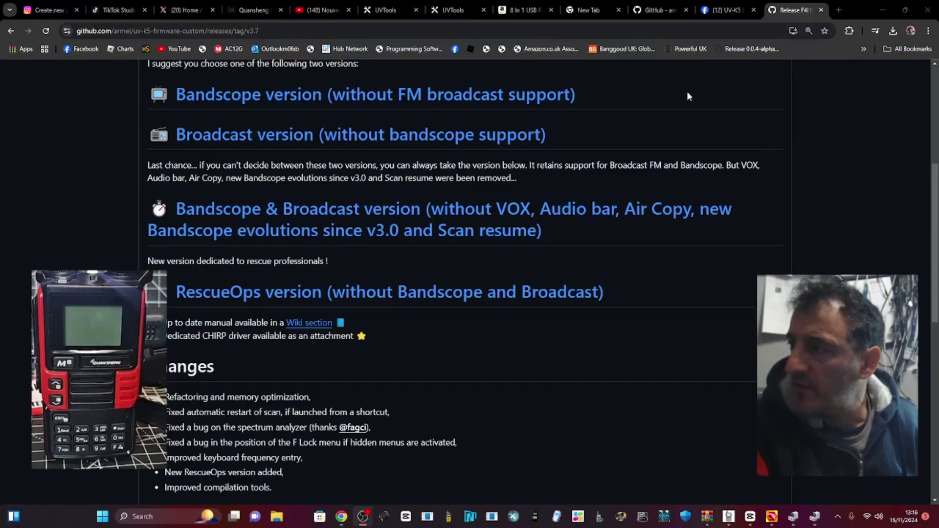
scroll(524, 277, up, 4)
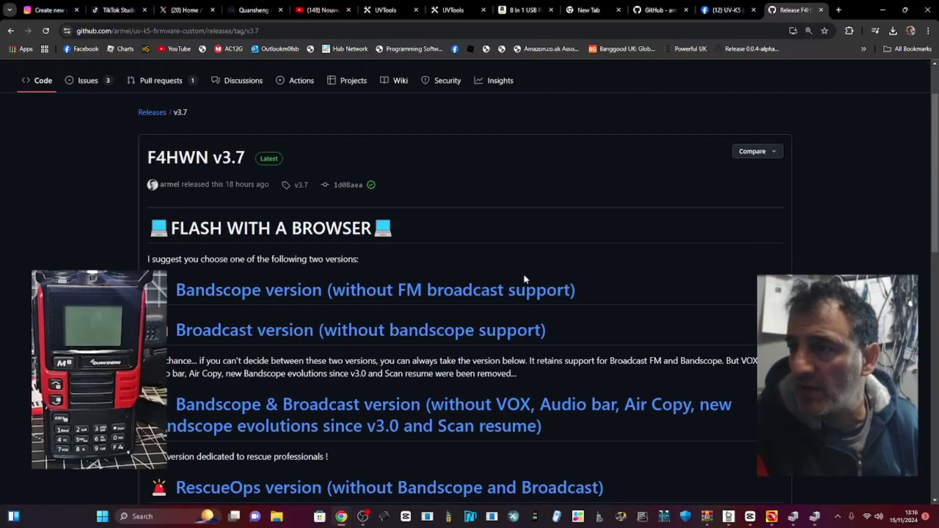
scroll(525, 276, down, 2)
scroll(524, 277, up, 2)
Step: Reload the F4HWN v3.7 release page and download f4hwn.bandscope.packed.v3.7.bin from Assets
click(269, 158)
scroll(572, 224, down, 2)
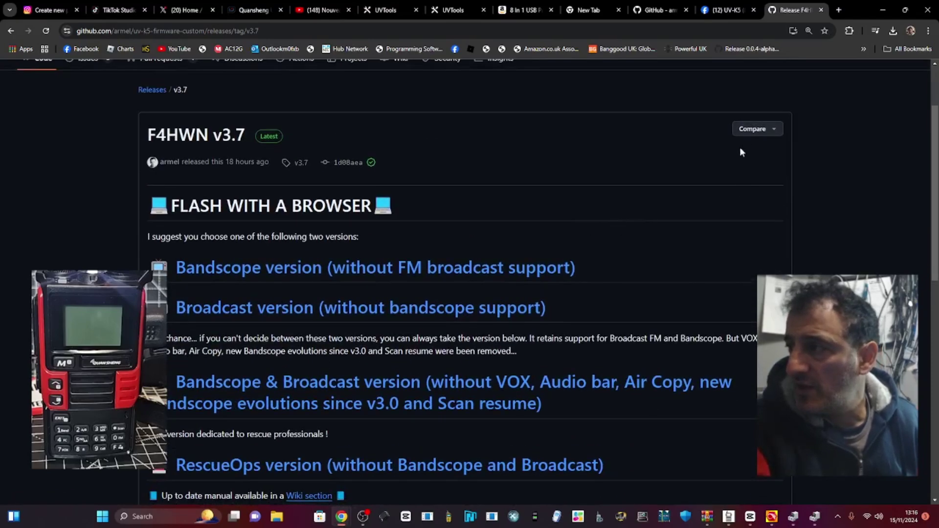
scroll(526, 239, down, 15)
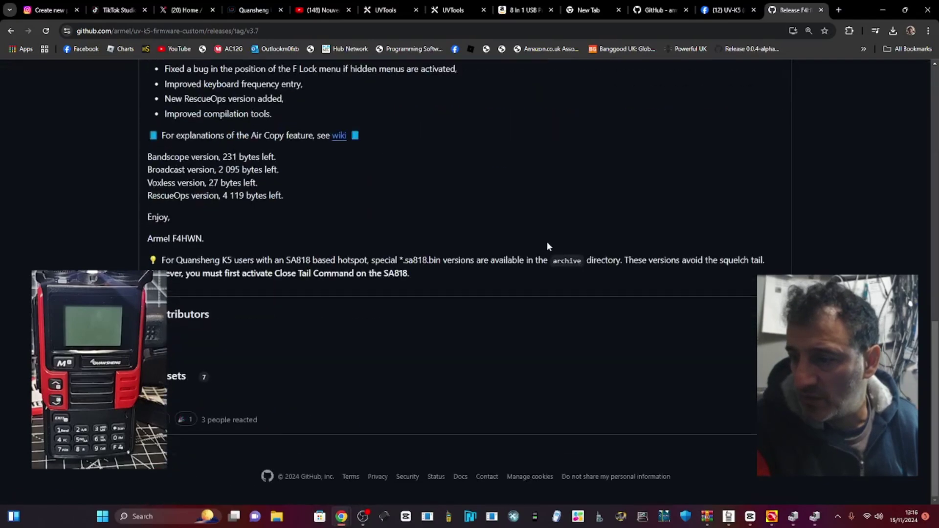
scroll(550, 244, up, 1)
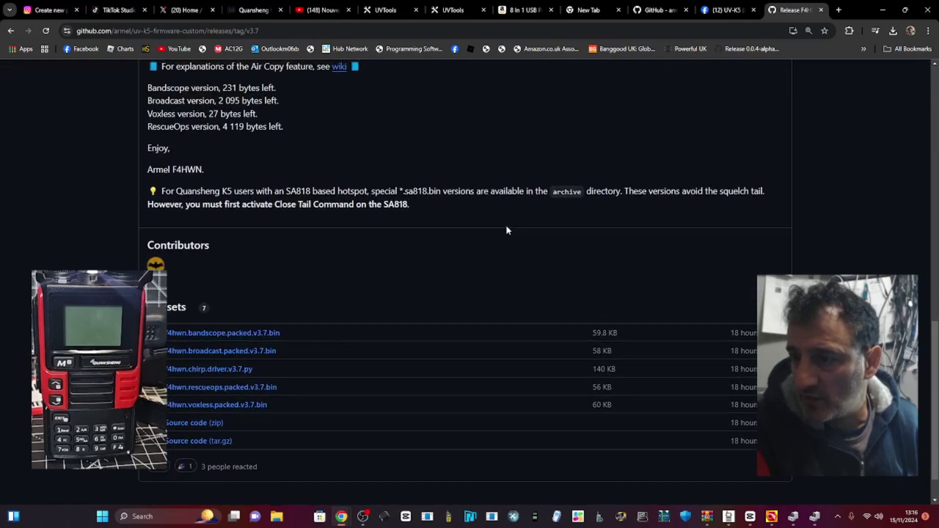
click(241, 336)
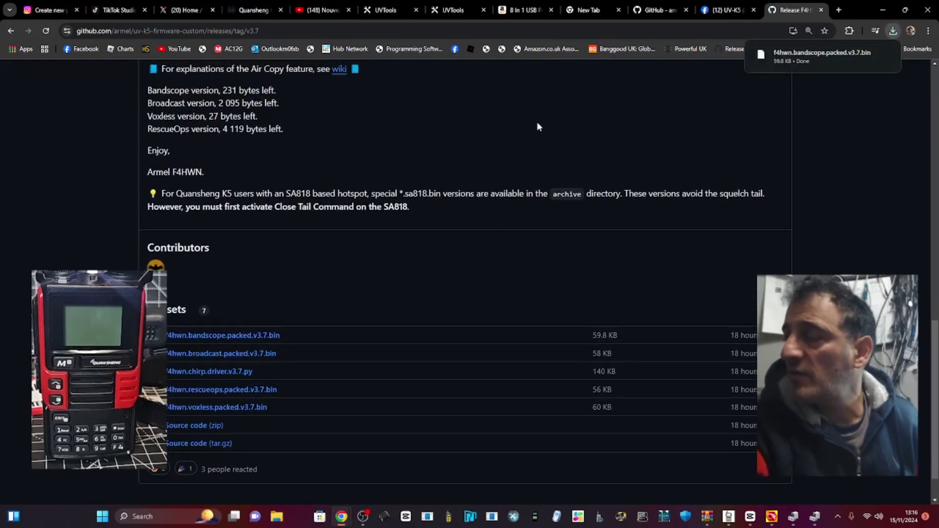
Step: In k5prog, write f4hwn.bandscope.packed.v3.7.bin from Downloads to the radio
click(727, 519)
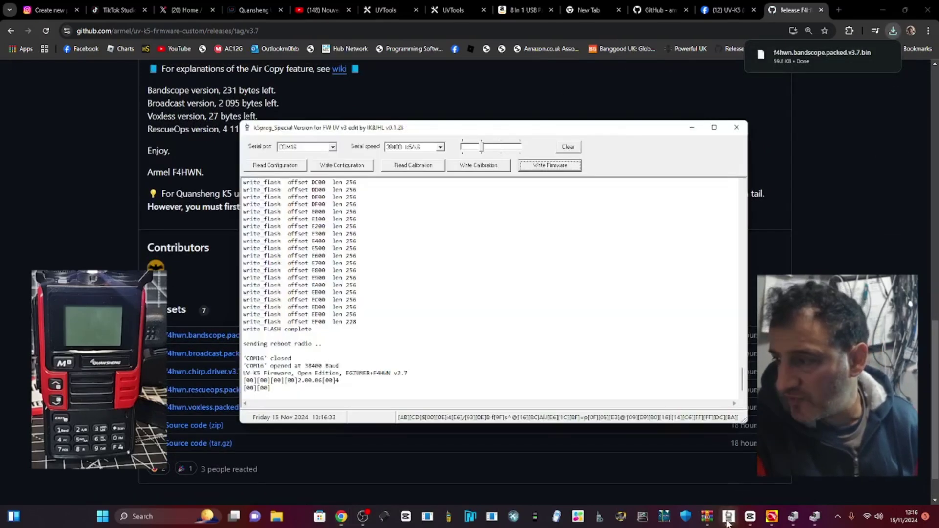
click(551, 166)
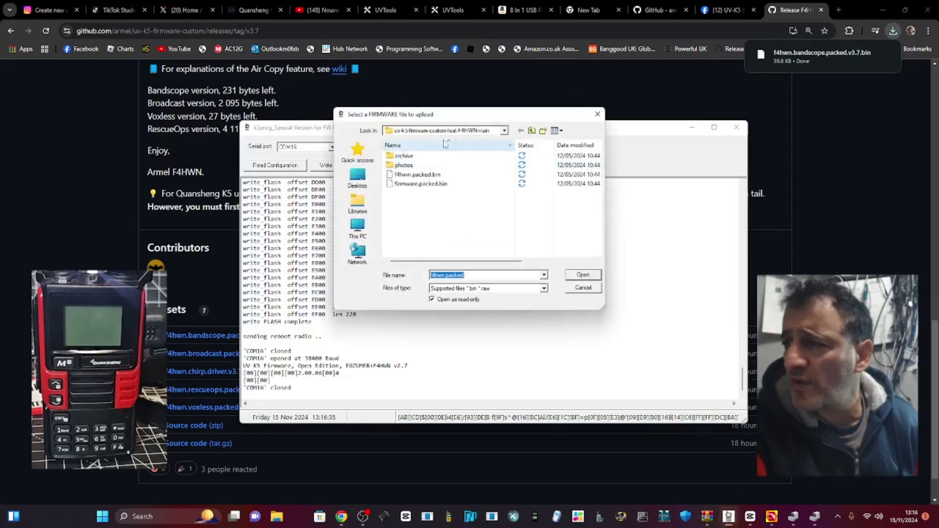
click(504, 131)
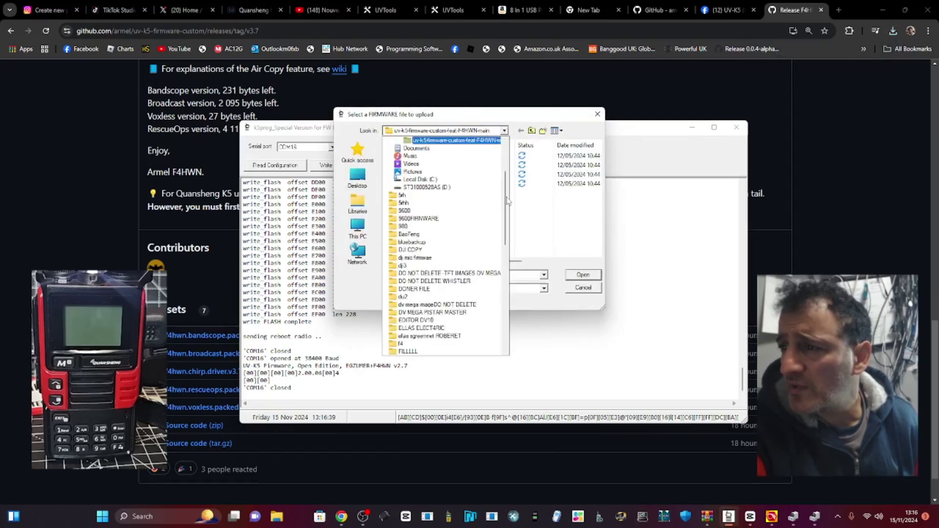
scroll(507, 201, up, 4)
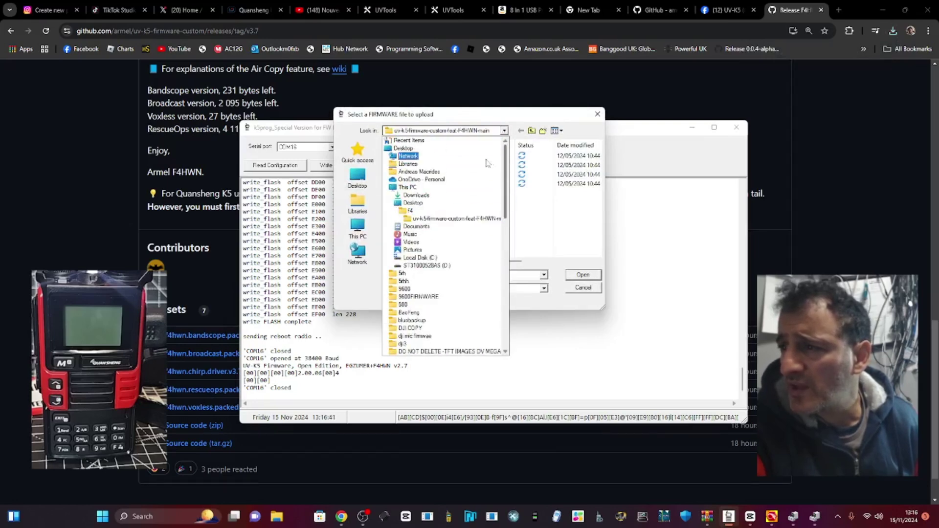
click(454, 218)
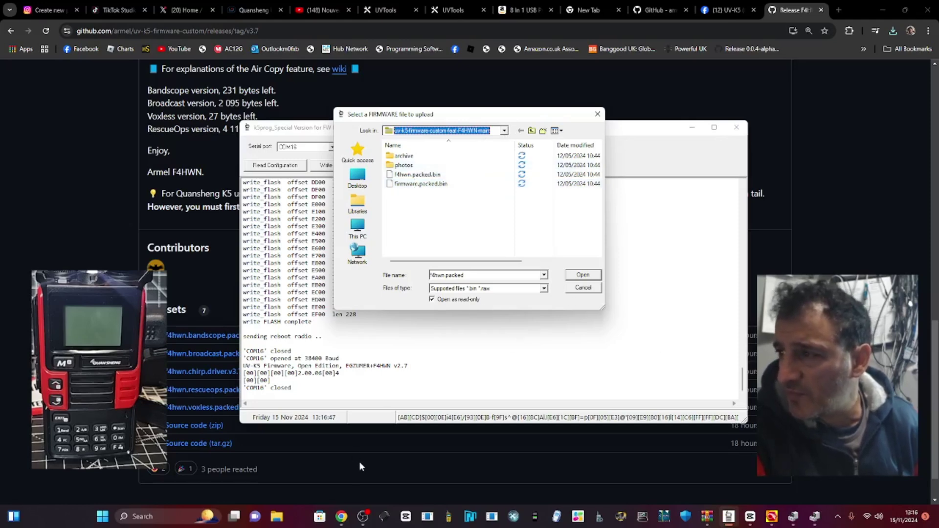
click(363, 516)
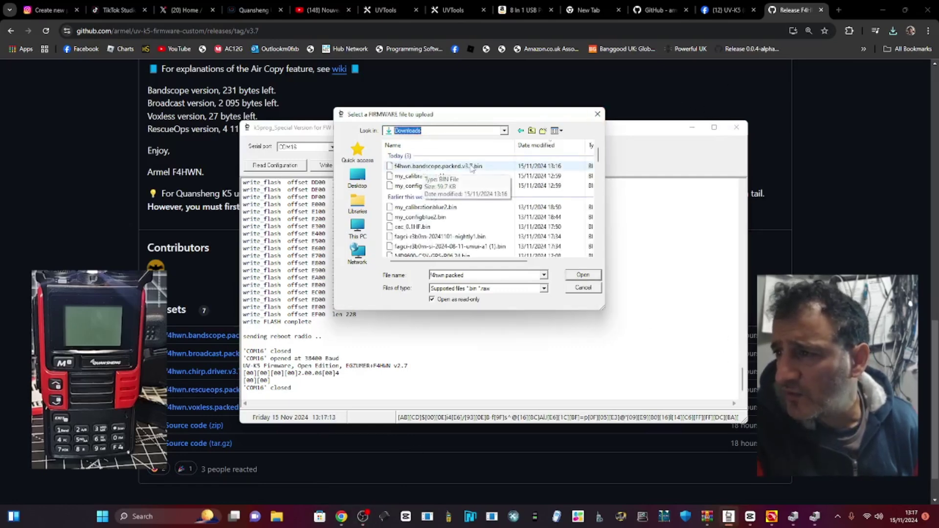
double_click(455, 166)
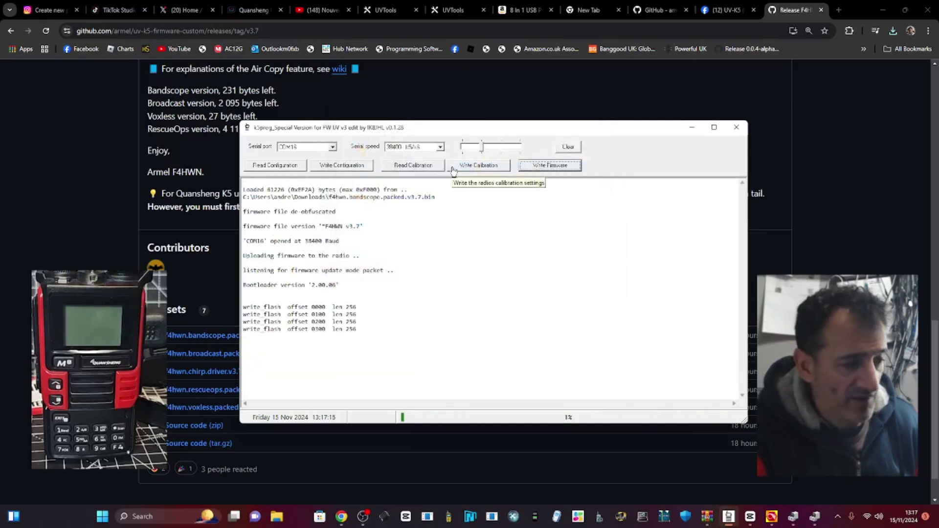